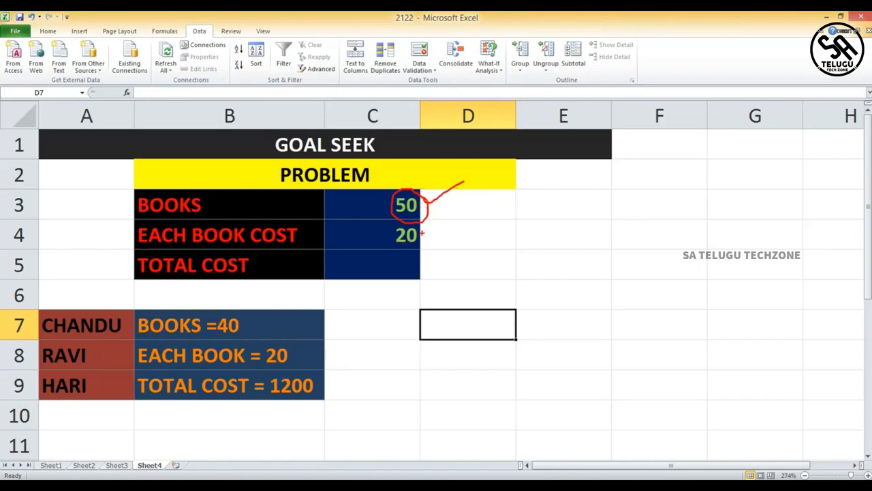
{"action": "left_click_drag", "start_coordinate": [423, 233], "coordinate": [469, 221]}
{"action": "mouse_move", "coordinate": [130, 254]}
{"action": "left_mouse_down"}
{"action": "mouse_move", "coordinate": [193, 288]}
{"action": "mouse_move", "coordinate": [253, 269]}
{"action": "mouse_move", "coordinate": [150, 245]}
{"action": "left_mouse_up"}
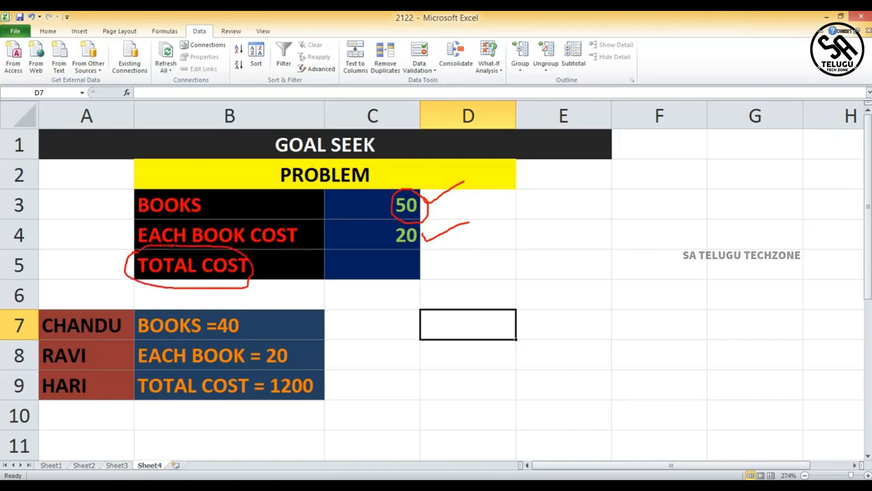
{"action": "key", "text": "Escape"}
Calculate the total cost in cell C5 with the formula =PRODUCT(C3:C4).
{"action": "double_click", "coordinate": [371, 270]}
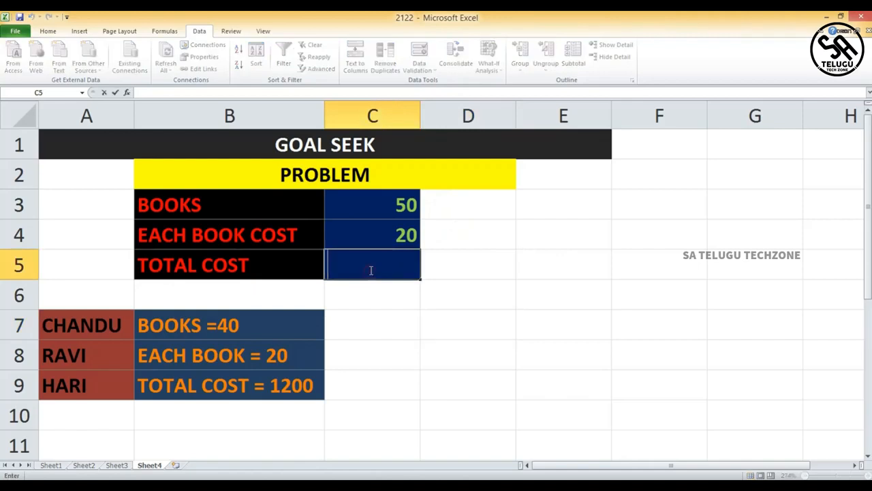
{"action": "type", "text": "=pr"}
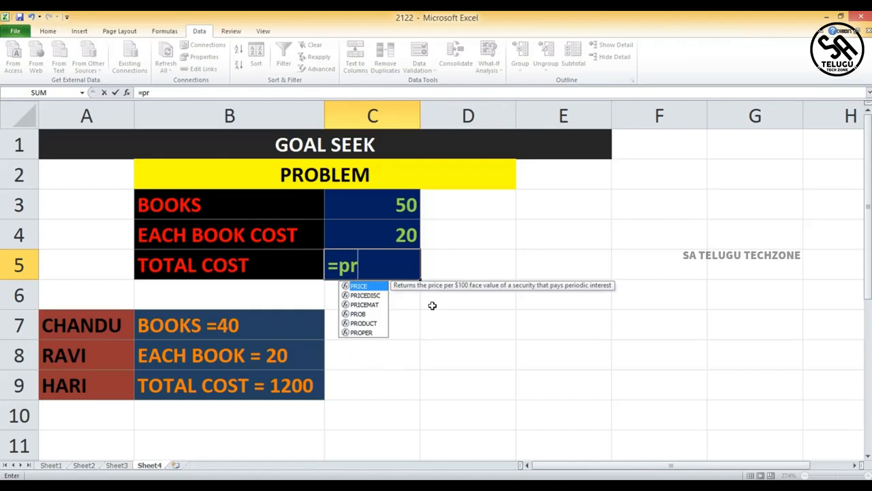
{"action": "left_click", "coordinate": [375, 323]}
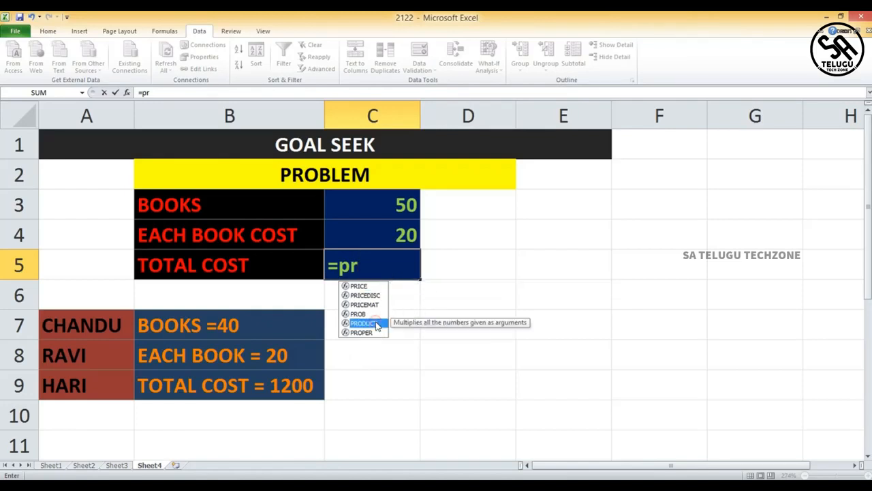
{"action": "double_click", "coordinate": [375, 323]}
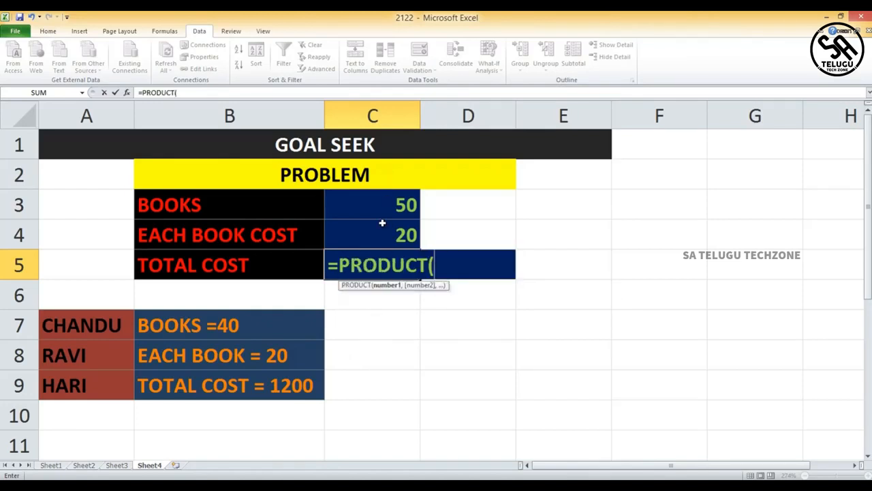
{"action": "left_click_drag", "start_coordinate": [387, 202], "coordinate": [388, 235]}
{"action": "type", "text": ")"}
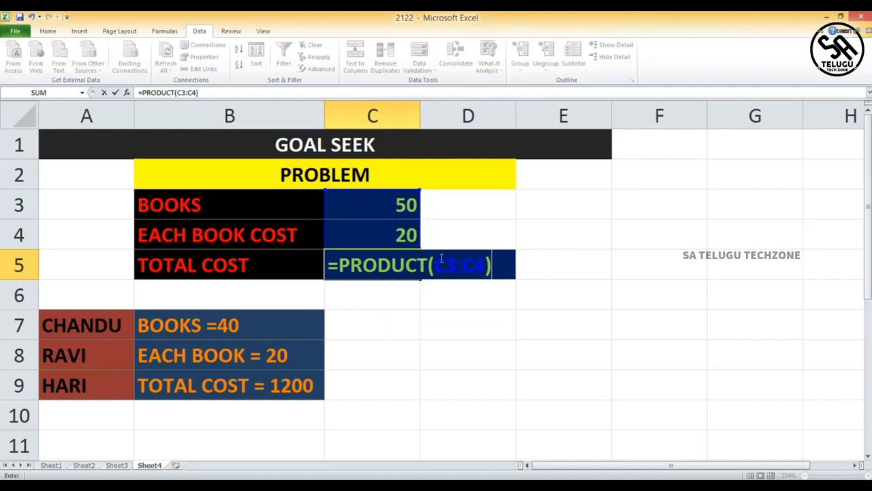
{"action": "key", "text": "Return"}
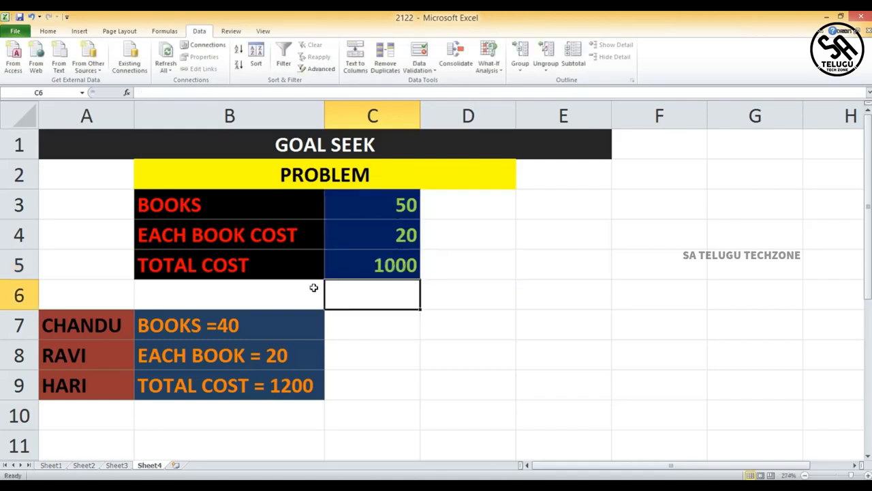
Replace the total cost formula in cell C5 with the direct multiplication =(C3*C4).
{"action": "double_click", "coordinate": [379, 267]}
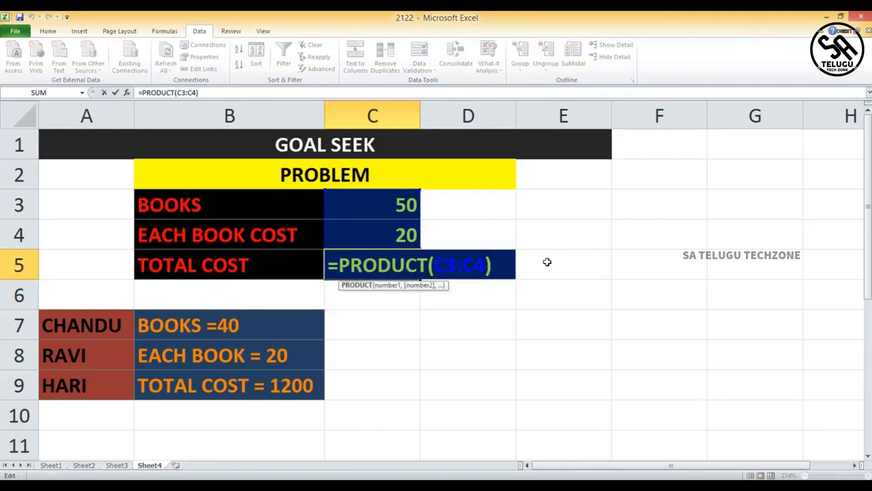
{"action": "left_click_drag", "start_coordinate": [507, 268], "coordinate": [310, 260]}
{"action": "key", "text": "BackSpace"}
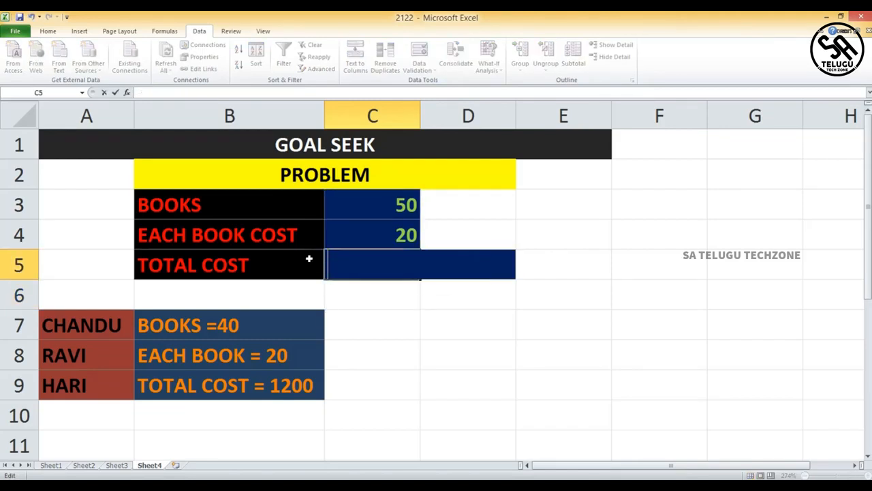
{"action": "type", "text": "="}
{"action": "left_click", "coordinate": [393, 208]}
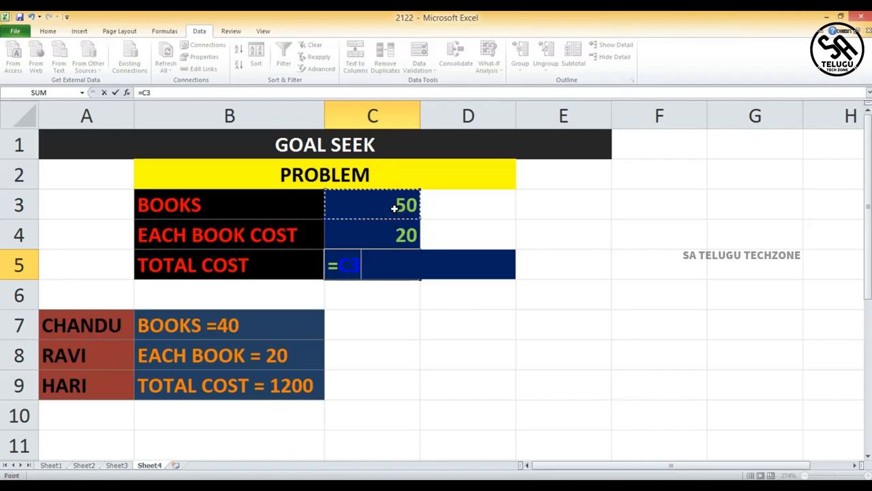
{"action": "type", "text": "*"}
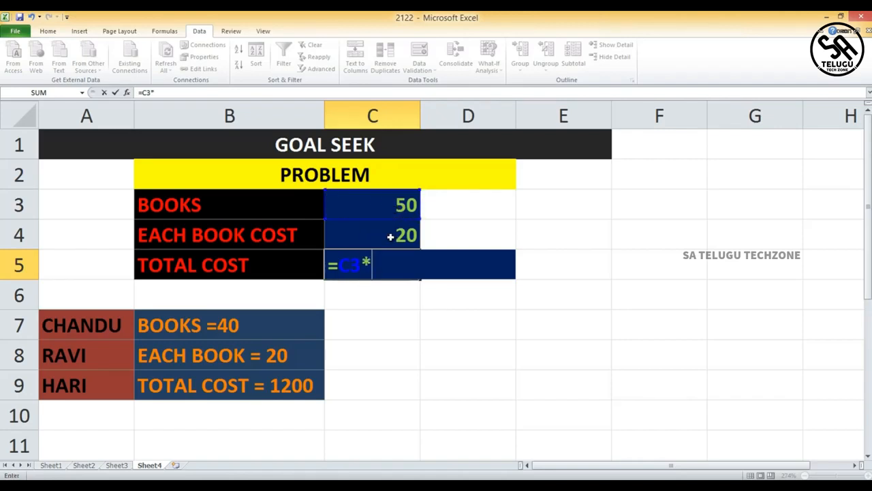
{"action": "left_click", "coordinate": [397, 236]}
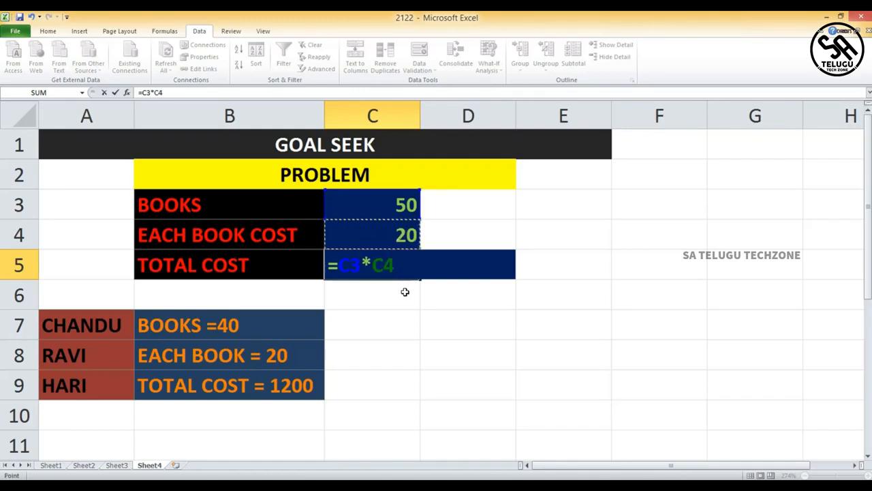
{"action": "key", "text": "F2"}
{"action": "type", "text": ")"}
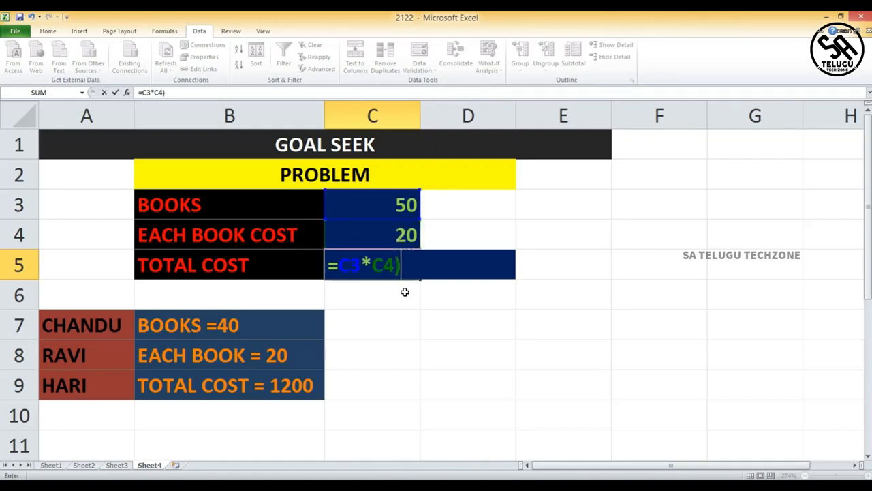
{"action": "key", "text": "Home"}
{"action": "type", "text": "("}
{"action": "key", "text": "Return"}
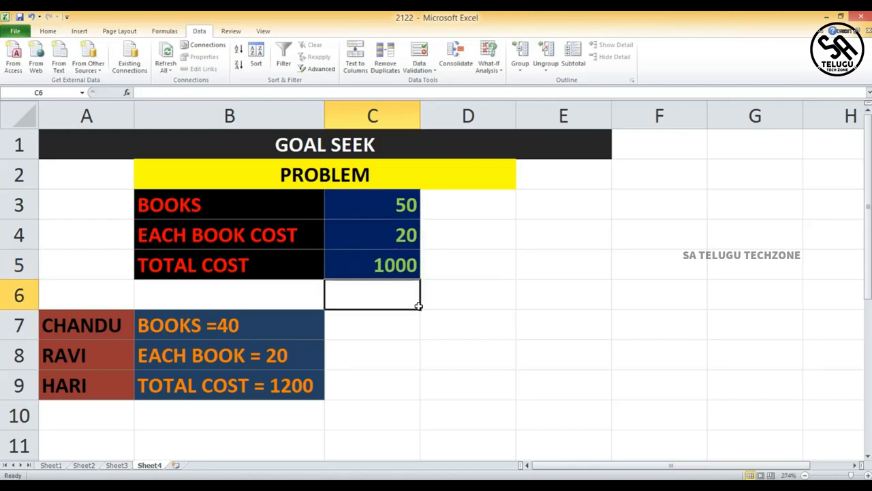
Clear the total cost formula from cell C5, leaving the cell empty.
{"action": "left_click", "coordinate": [370, 267]}
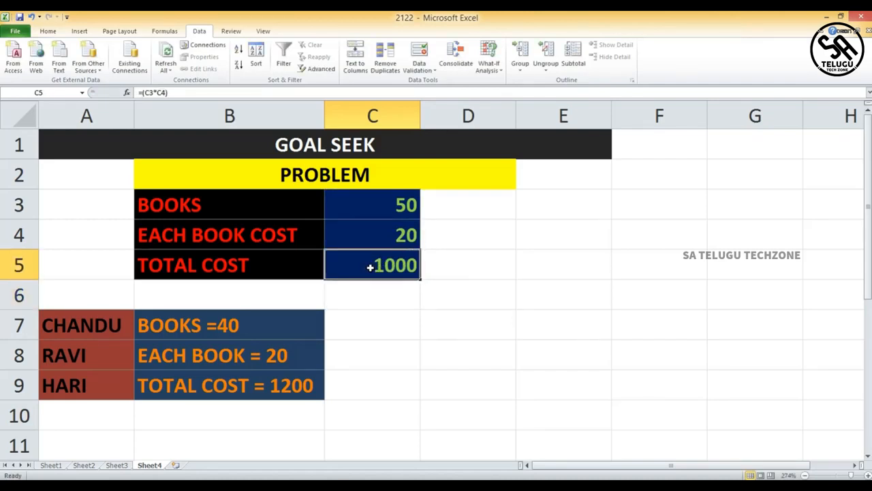
{"action": "double_click", "coordinate": [375, 270]}
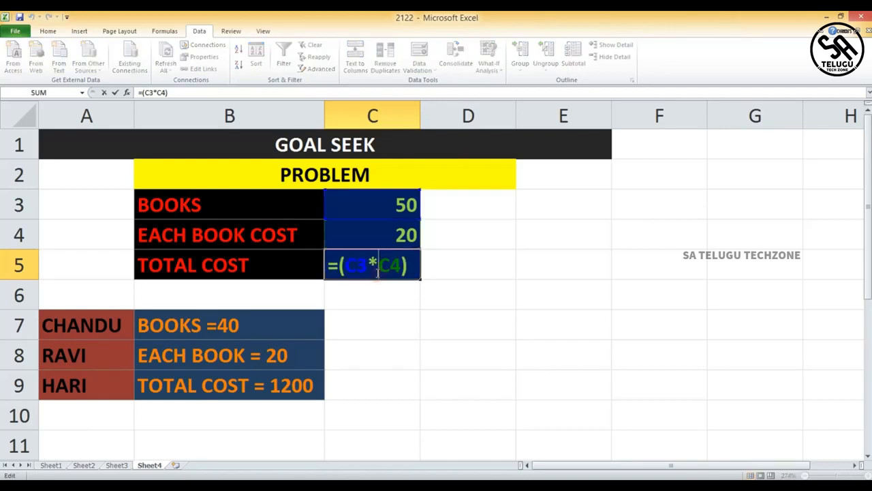
{"action": "left_click_drag", "start_coordinate": [403, 270], "coordinate": [330, 268]}
{"action": "key", "text": "BackSpace"}
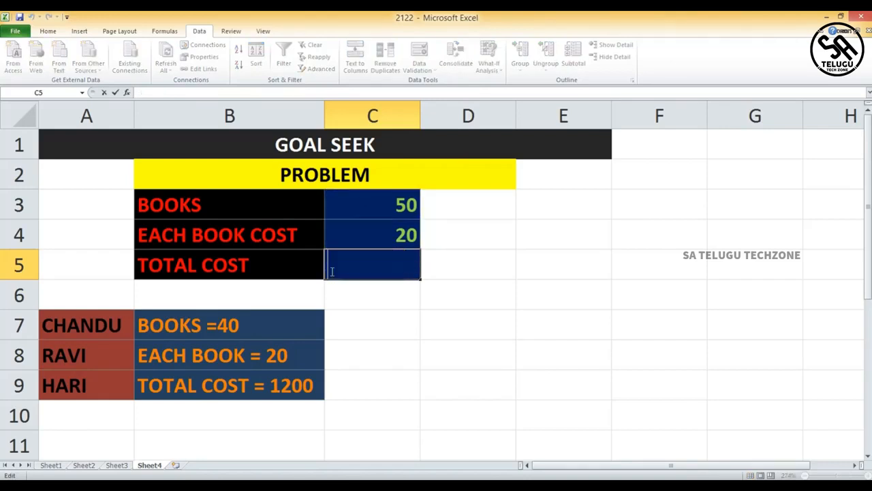
{"action": "left_click", "coordinate": [452, 277]}
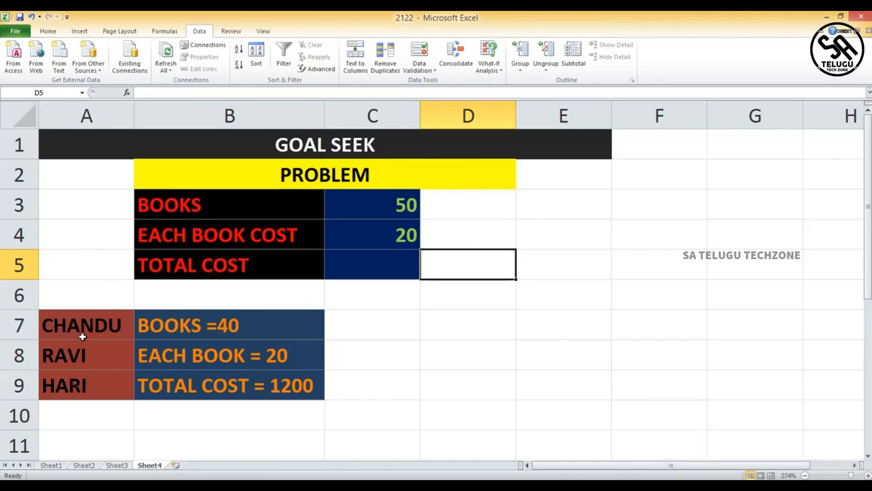
{"action": "left_click_drag", "start_coordinate": [66, 300], "coordinate": [88, 292]}
{"action": "mouse_move", "coordinate": [549, 239]}
{"action": "left_mouse_down"}
{"action": "mouse_move", "coordinate": [583, 269]}
{"action": "mouse_move", "coordinate": [713, 147]}
{"action": "left_mouse_up"}
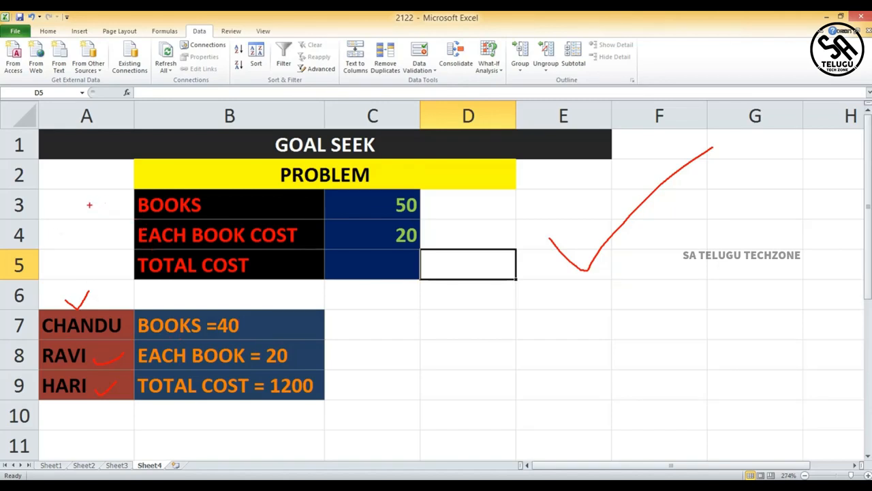
{"action": "left_click_drag", "start_coordinate": [89, 203], "coordinate": [125, 192]}
{"action": "key", "text": "Escape"}
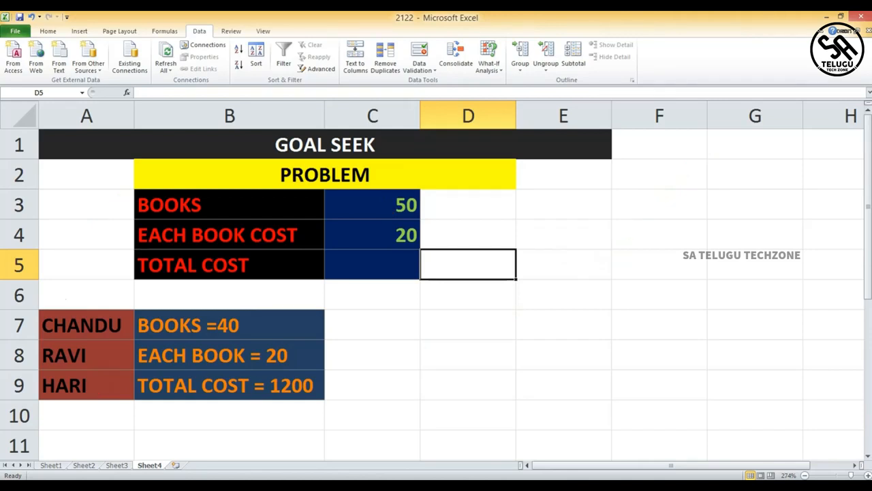
Enter =PRODUCT(C3:C4) in the empty total cost cell C5 to multiply the books by the cost of each book.
{"action": "left_click", "coordinate": [341, 264]}
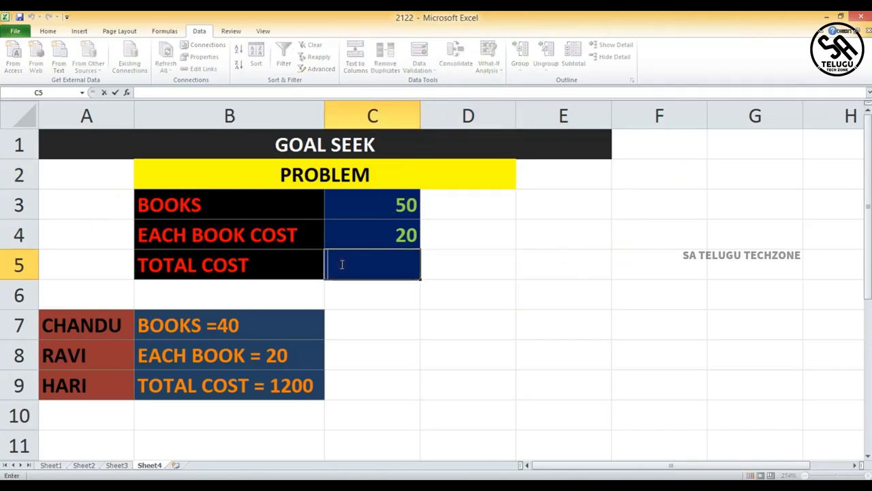
{"action": "double_click", "coordinate": [405, 204]}
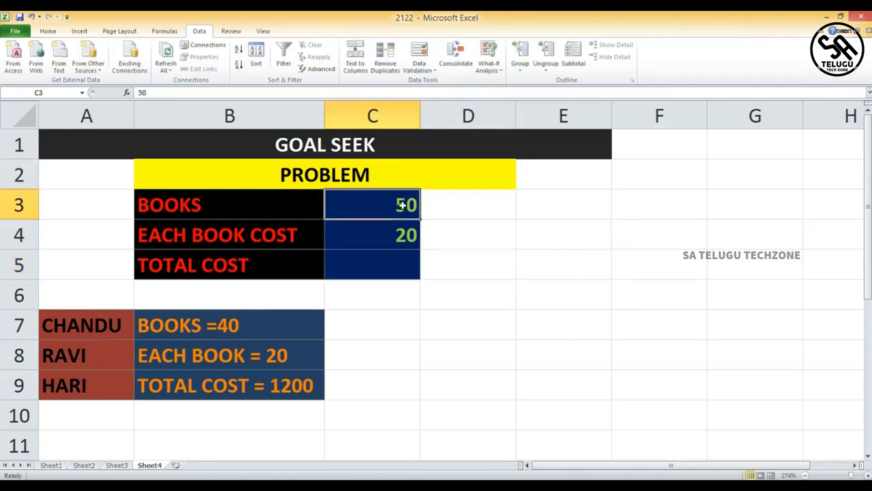
{"action": "double_click", "coordinate": [373, 266]}
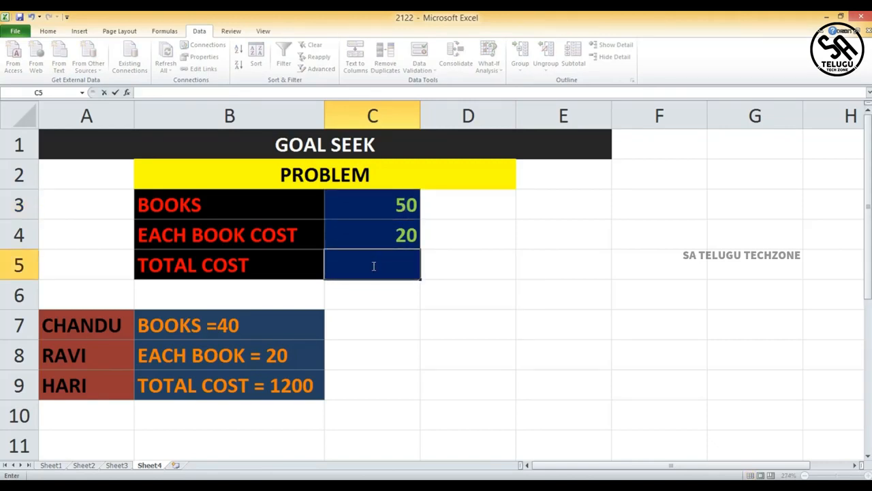
{"action": "type", "text": "=prod"}
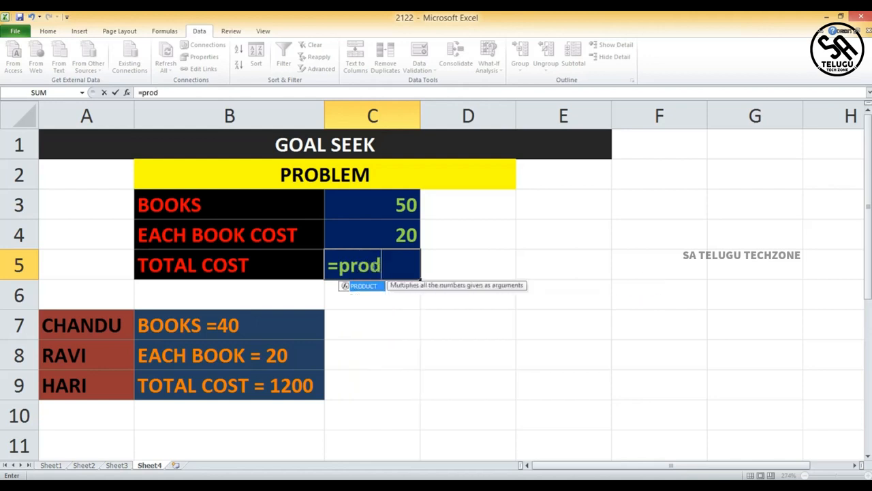
{"action": "double_click", "coordinate": [361, 285]}
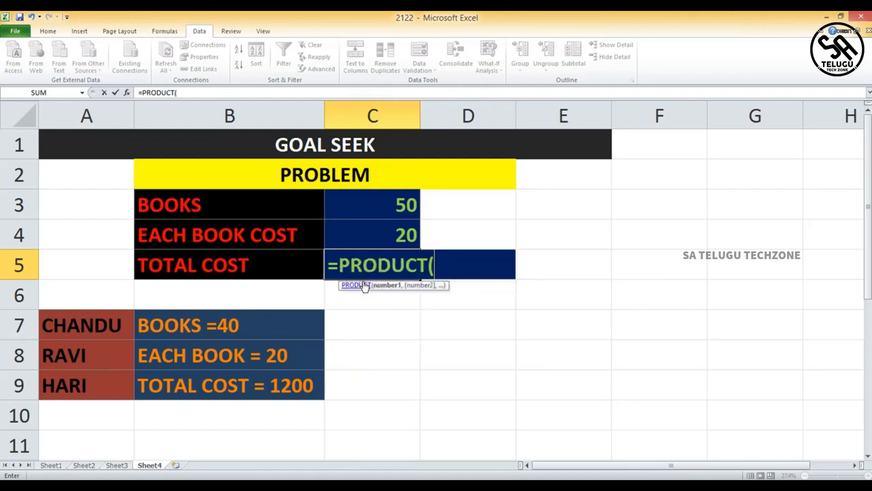
{"action": "left_click_drag", "start_coordinate": [410, 206], "coordinate": [408, 234]}
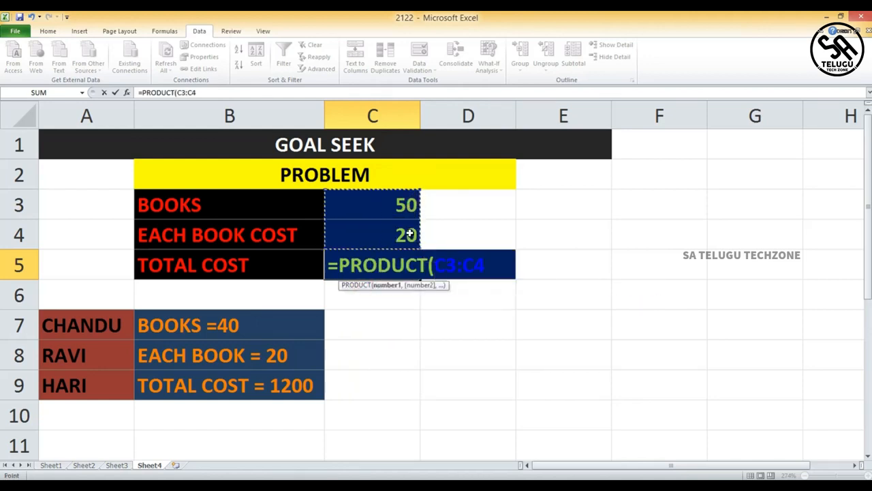
{"action": "type", "text": ")"}
{"action": "key", "text": "Return"}
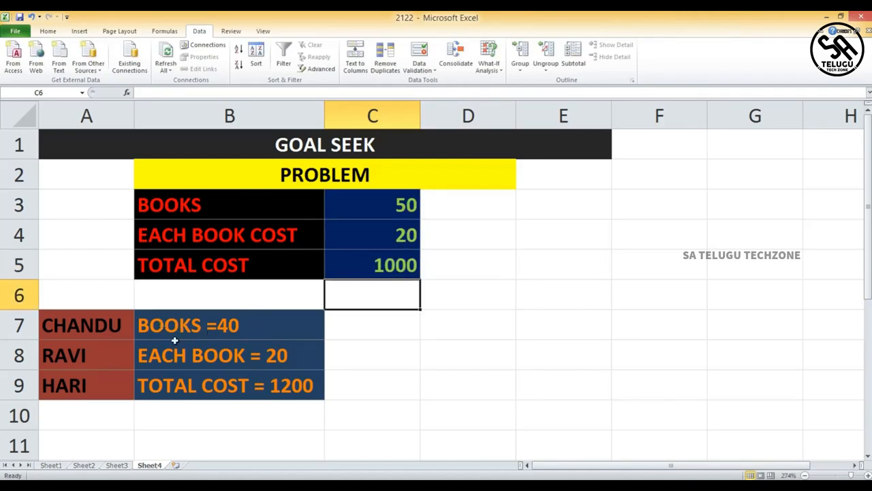
Set the number of books in cell C3 to 40.
{"action": "left_click", "coordinate": [402, 204]}
{"action": "double_click", "coordinate": [402, 204]}
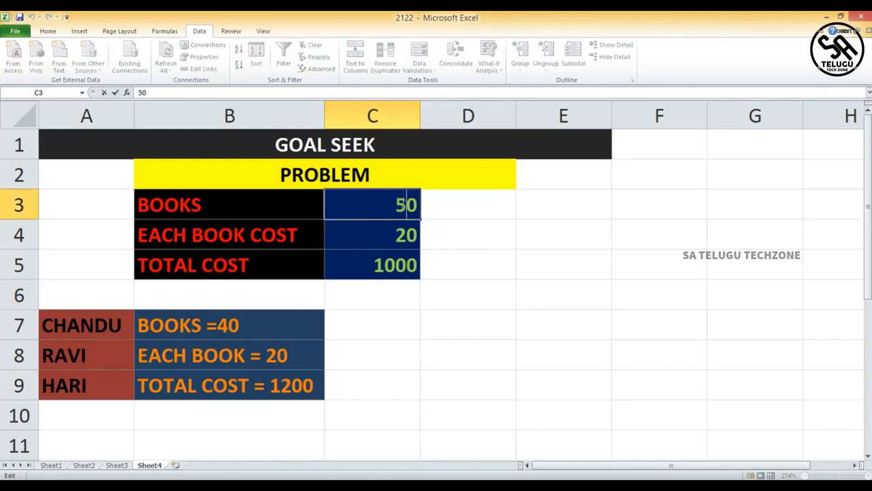
{"action": "key", "text": "BackSpace"}
{"action": "type", "text": "4"}
{"action": "left_click", "coordinate": [456, 208]}
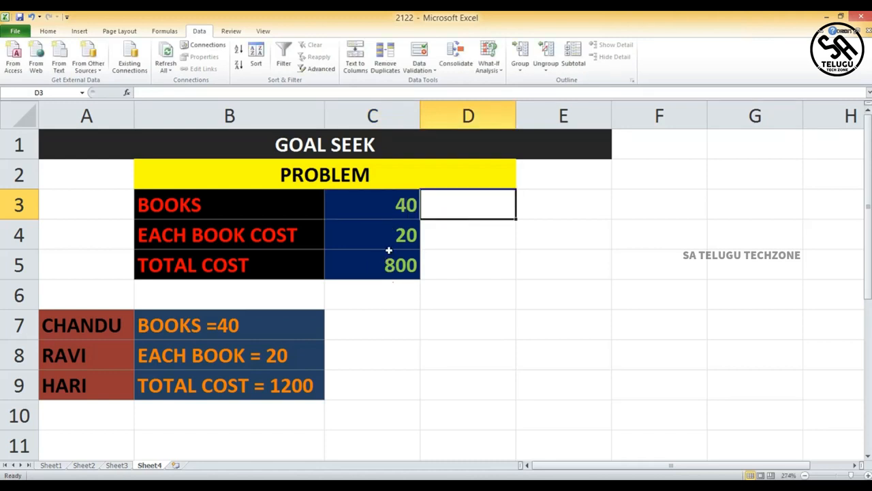
{"action": "key", "text": "Return"}
Set the number of books in cell C3 back to 50.
{"action": "double_click", "coordinate": [406, 204]}
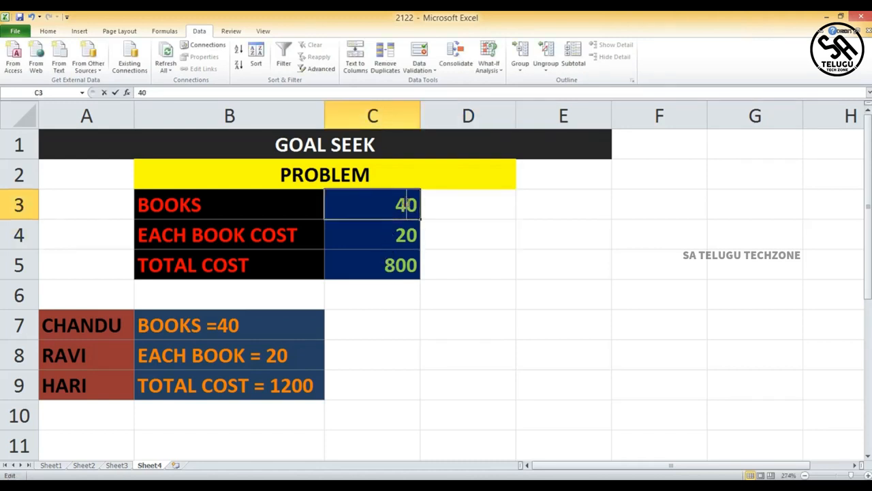
{"action": "key", "text": "BackSpace"}
{"action": "type", "text": "5"}
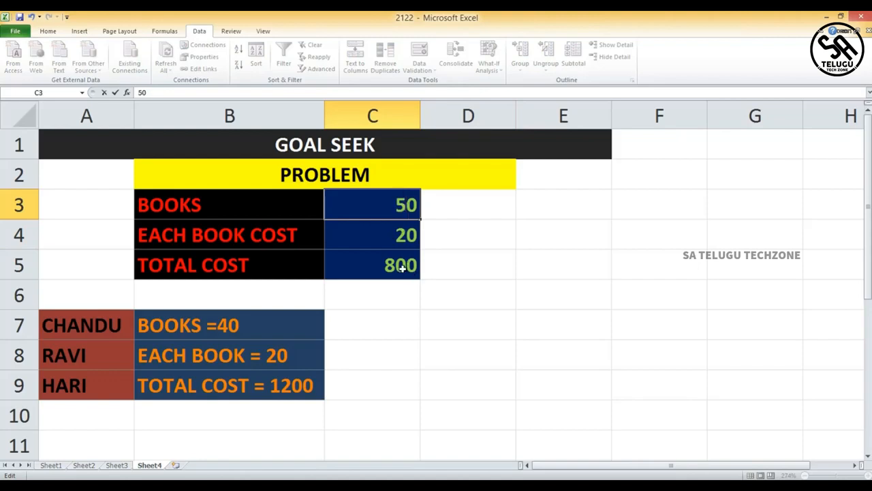
{"action": "left_click", "coordinate": [498, 217]}
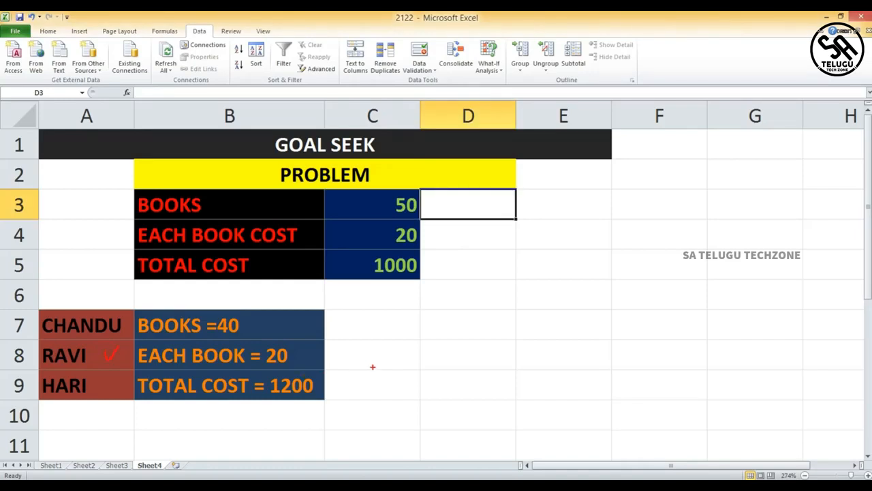
{"action": "left_click_drag", "start_coordinate": [315, 356], "coordinate": [384, 340]}
{"action": "left_click_drag", "start_coordinate": [319, 361], "coordinate": [386, 343]}
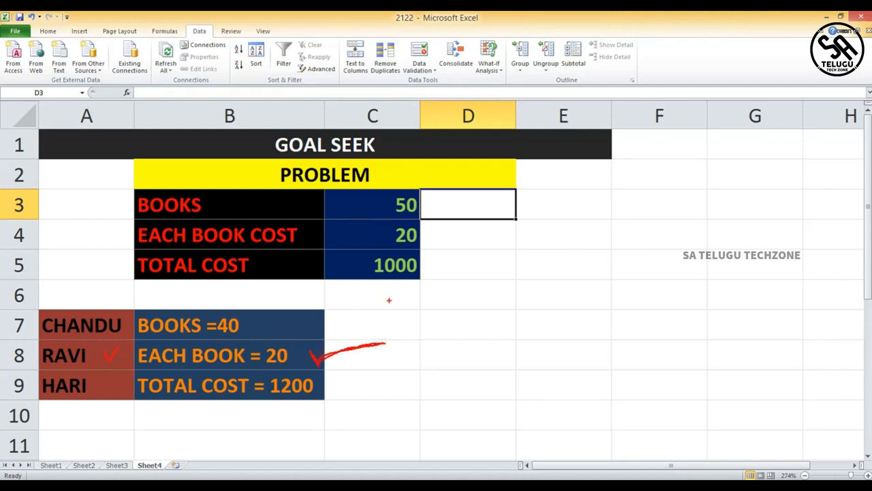
{"action": "mouse_move", "coordinate": [89, 198]}
{"action": "left_mouse_down"}
{"action": "mouse_move", "coordinate": [100, 211]}
{"action": "mouse_move", "coordinate": [127, 180]}
{"action": "left_mouse_up"}
{"action": "left_click_drag", "start_coordinate": [430, 267], "coordinate": [479, 247]}
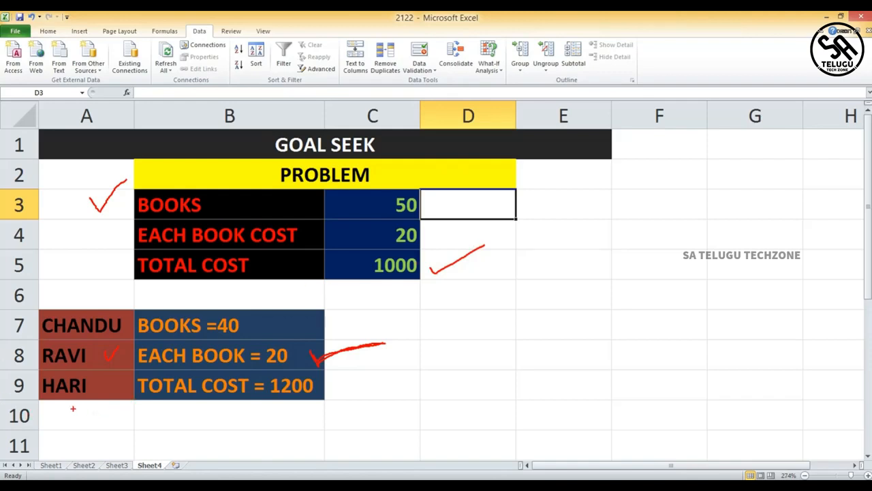
{"action": "mouse_move", "coordinate": [68, 406]}
{"action": "left_mouse_down"}
{"action": "mouse_move", "coordinate": [115, 409]}
{"action": "mouse_move", "coordinate": [128, 389]}
{"action": "left_mouse_up"}
{"action": "left_click_drag", "start_coordinate": [332, 385], "coordinate": [378, 371]}
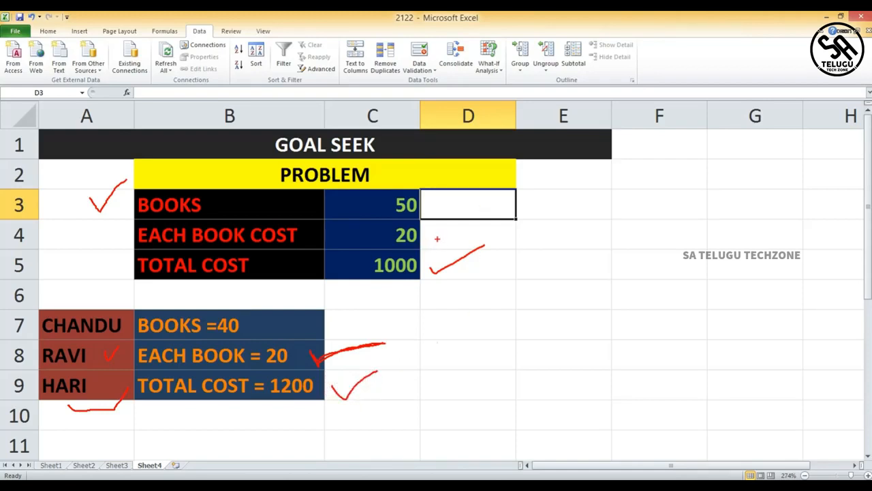
{"action": "left_click_drag", "start_coordinate": [433, 236], "coordinate": [515, 209]}
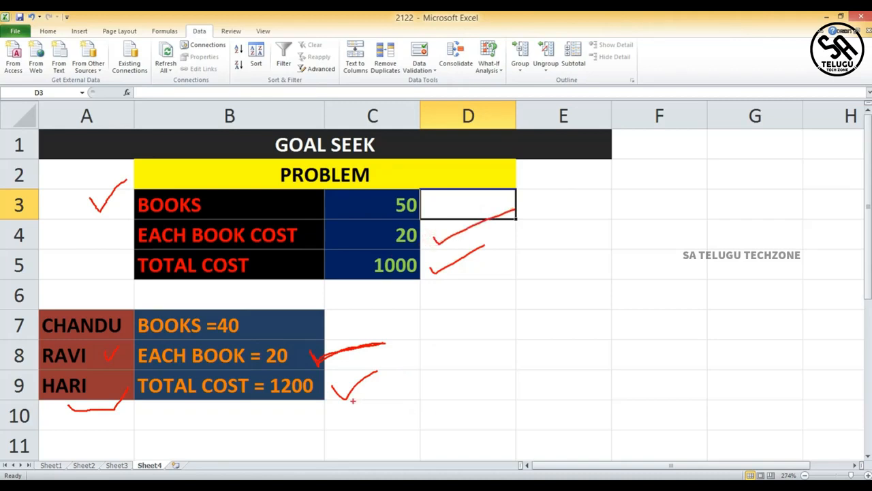
{"action": "left_click_drag", "start_coordinate": [340, 383], "coordinate": [403, 357]}
{"action": "mouse_move", "coordinate": [437, 234]}
{"action": "left_mouse_down"}
{"action": "mouse_move", "coordinate": [454, 237]}
{"action": "mouse_move", "coordinate": [502, 211]}
{"action": "left_mouse_up"}
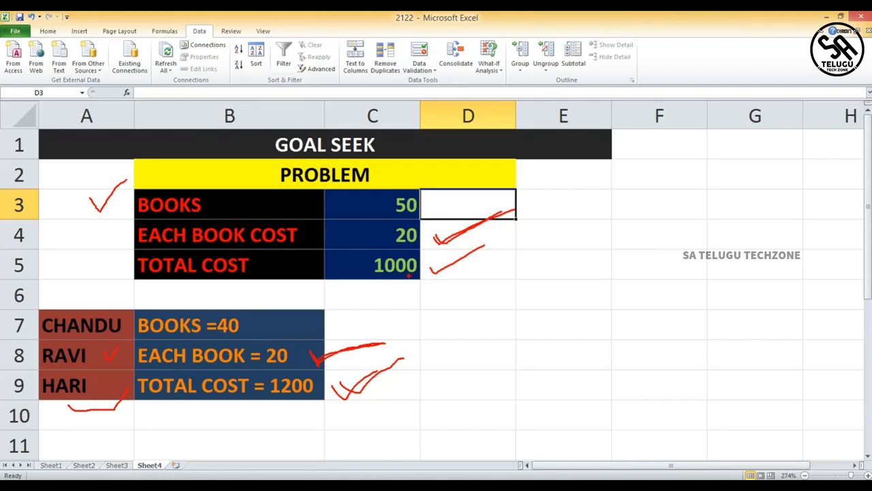
{"action": "key", "text": "Escape"}
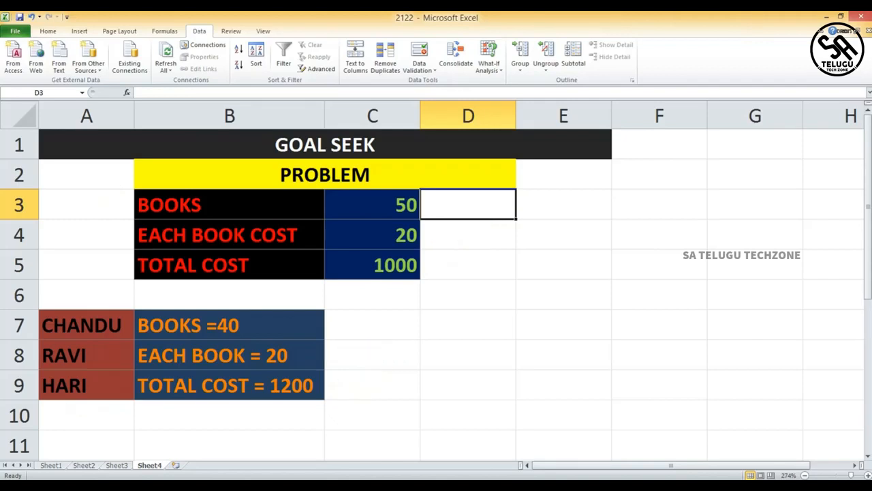
Run Goal Seek for a total cost in C5 of 1200 by changing the number of books in C3, and discard the solution.
{"action": "left_click", "coordinate": [496, 68]}
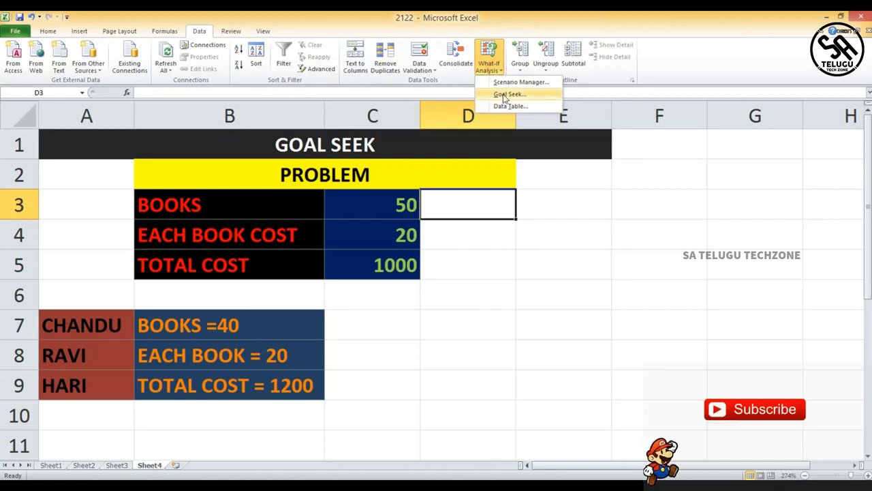
{"action": "left_click", "coordinate": [504, 95]}
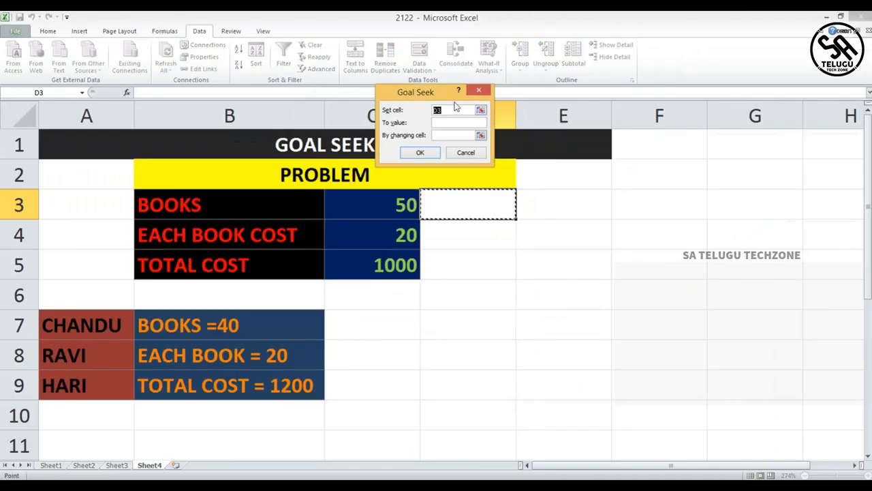
{"action": "mouse_move", "coordinate": [438, 77]}
{"action": "left_mouse_down"}
{"action": "mouse_move", "coordinate": [500, 183]}
{"action": "mouse_move", "coordinate": [556, 341]}
{"action": "left_mouse_up"}
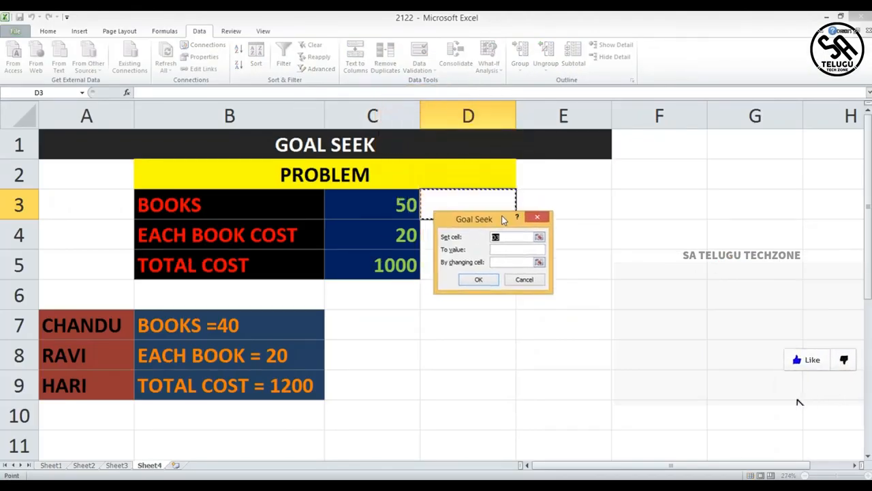
{"action": "left_click_drag", "start_coordinate": [503, 223], "coordinate": [547, 240]}
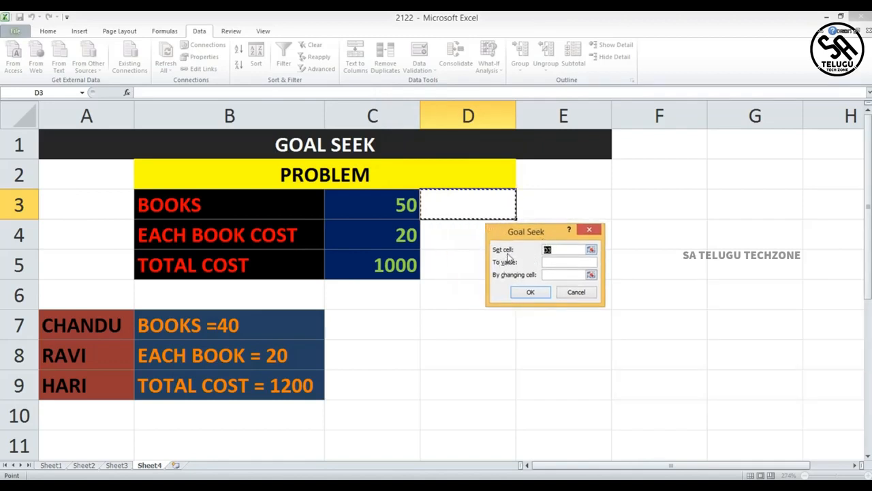
{"action": "left_click", "coordinate": [406, 263]}
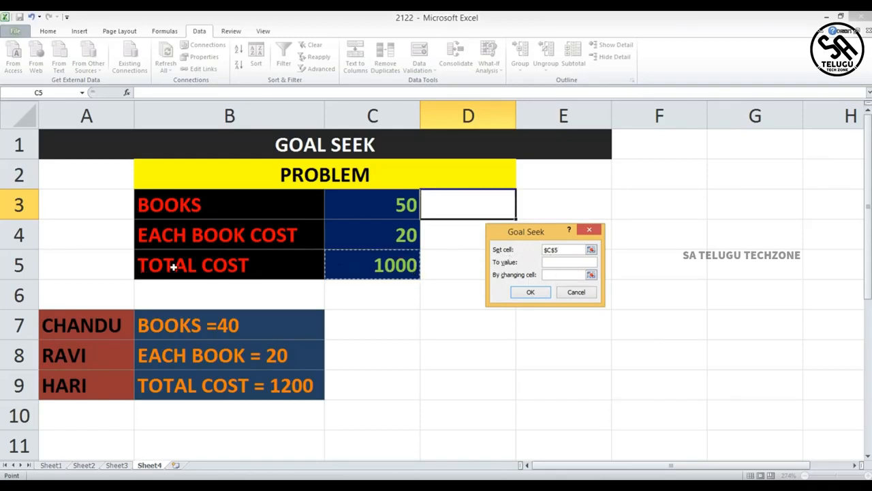
{"action": "left_click", "coordinate": [553, 263]}
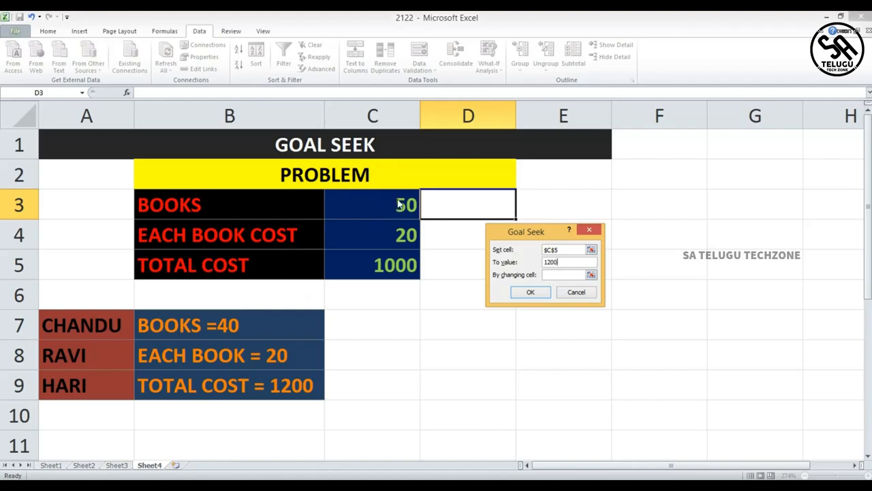
{"action": "left_click", "coordinate": [567, 274]}
{"action": "left_click", "coordinate": [404, 210]}
{"action": "left_click", "coordinate": [535, 293]}
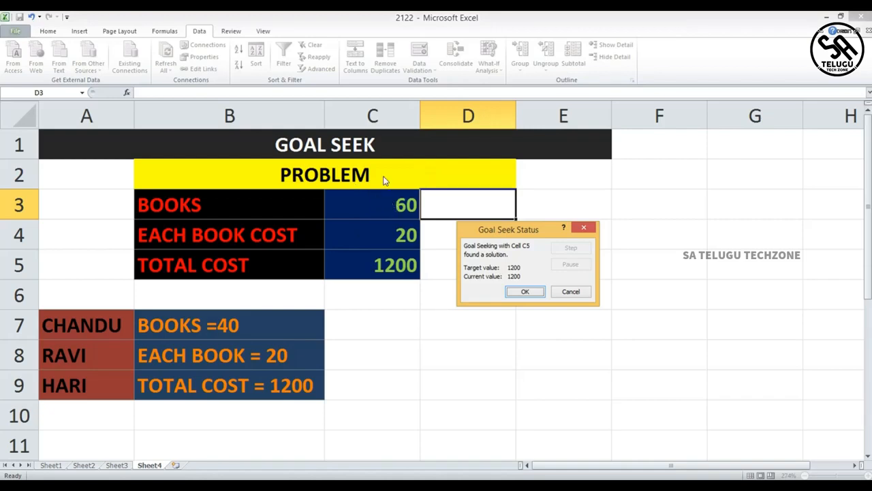
{"action": "left_click", "coordinate": [580, 291]}
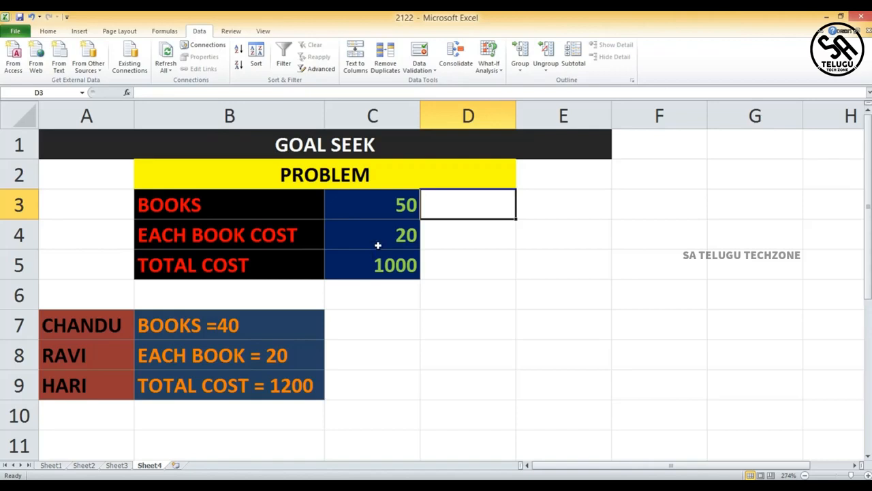
Run Goal Seek for a total cost in C5 of 2000 by changing the number of books in C3, and discard the solution.
{"action": "left_click", "coordinate": [489, 68]}
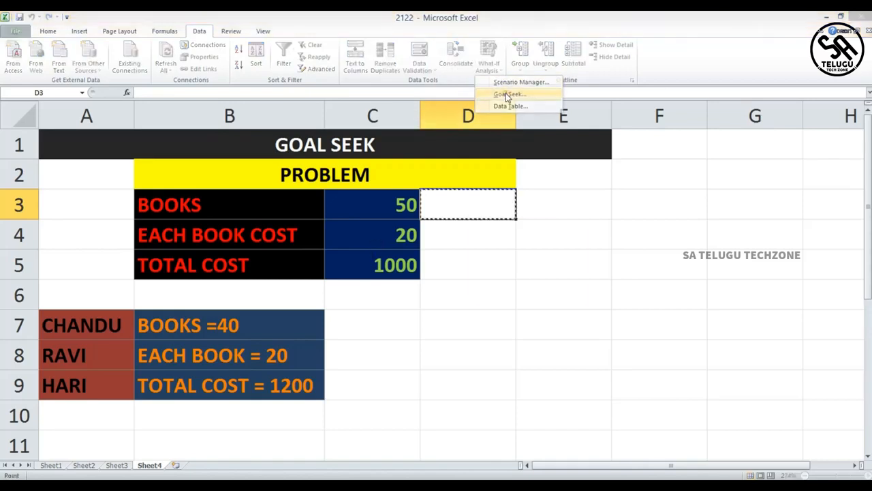
{"action": "left_click", "coordinate": [507, 95]}
{"action": "left_click", "coordinate": [411, 270]}
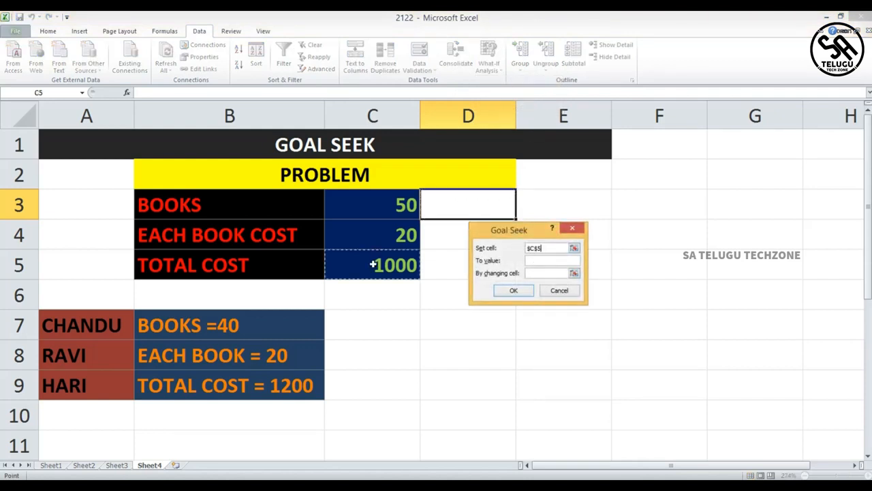
{"action": "left_click", "coordinate": [551, 260]}
{"action": "type", "text": "2000"}
{"action": "left_click", "coordinate": [540, 272]}
{"action": "left_click", "coordinate": [340, 195]}
{"action": "left_click", "coordinate": [514, 290]}
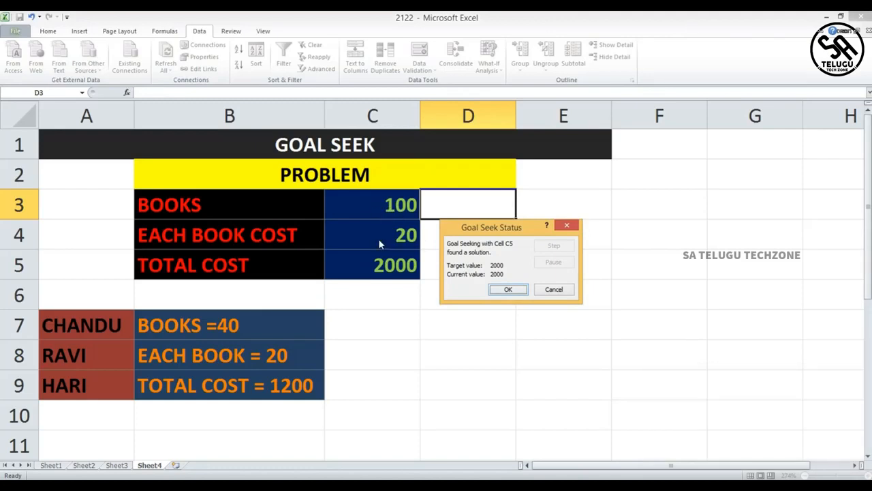
{"action": "left_click", "coordinate": [551, 290]}
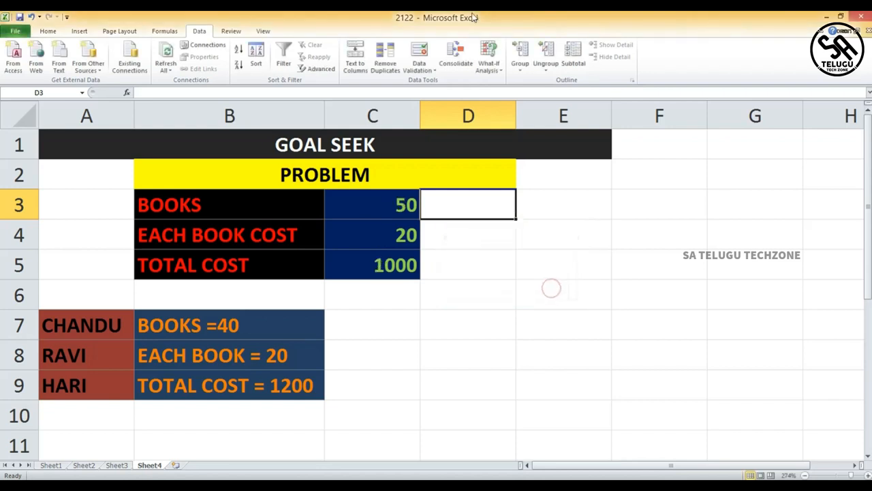
Start another what-if analysis on the book cost calculation.
{"action": "left_click", "coordinate": [491, 66]}
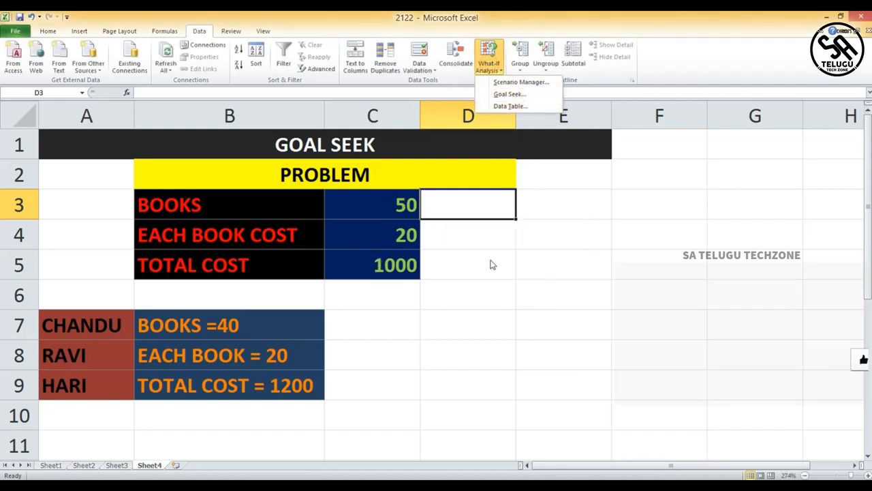